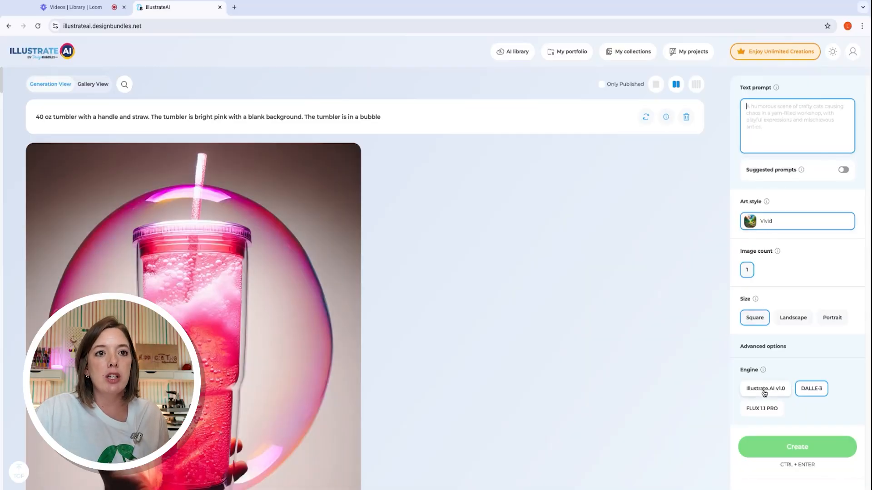
Switch the image generation engine to Illustrate.AI v1.0 and review its available settings.
left_click(763, 410)
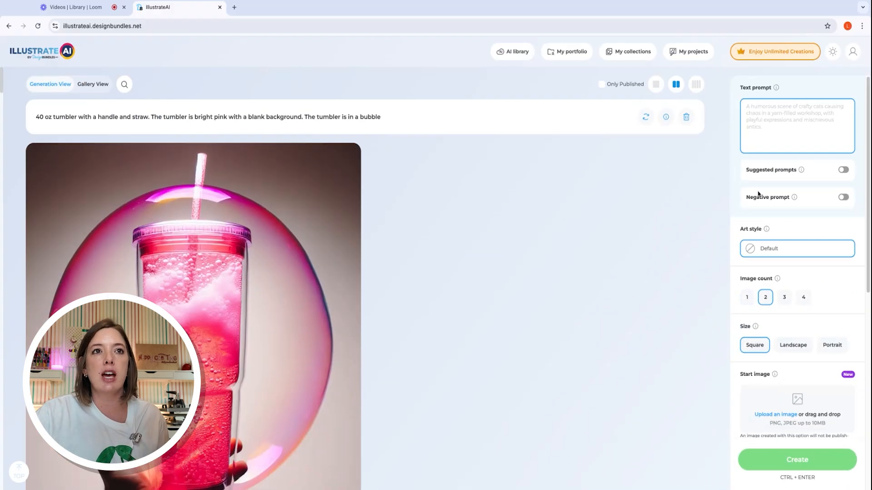
scroll(776, 333, "down", 6)
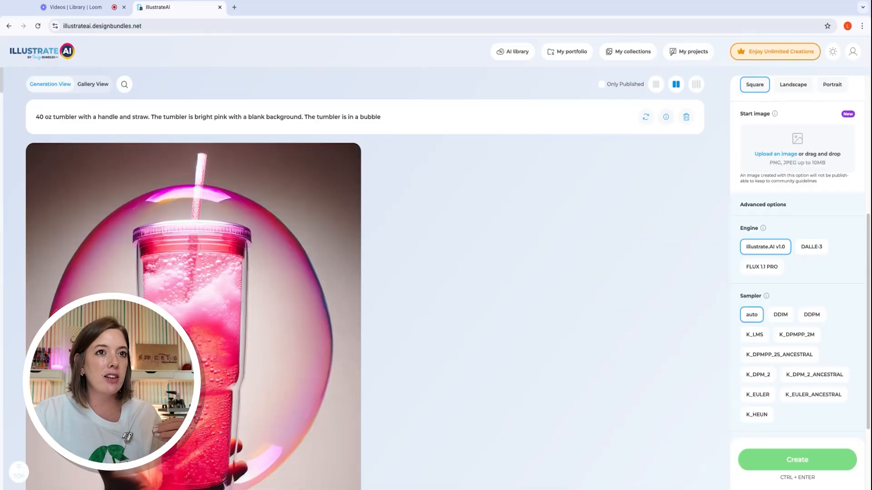
scroll(771, 290, "up", 3)
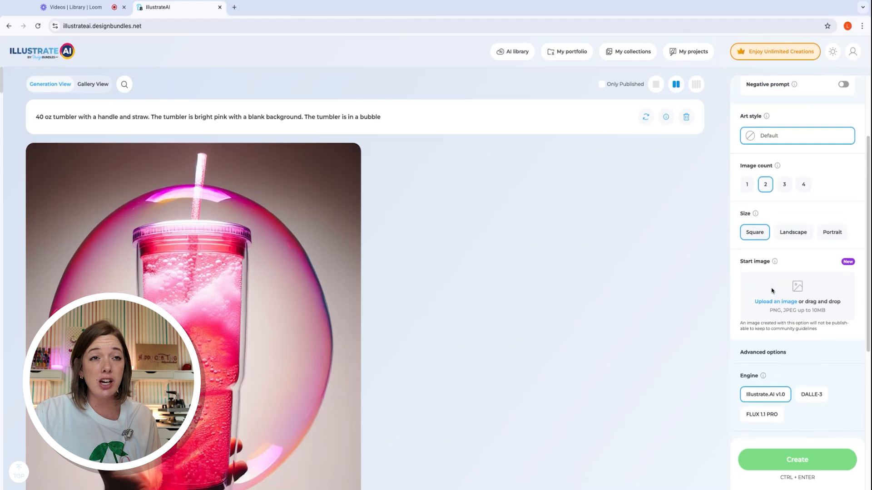
scroll(768, 284, "up", 2)
Set the art style to Whimsical Watercolor and the image size to Portrait, and review the remaining generation options.
left_click(777, 203)
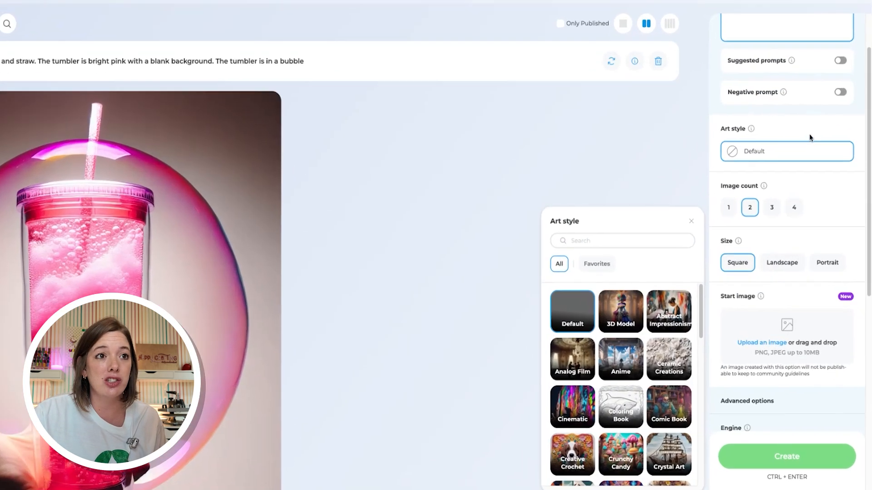
scroll(638, 483, "down", 10)
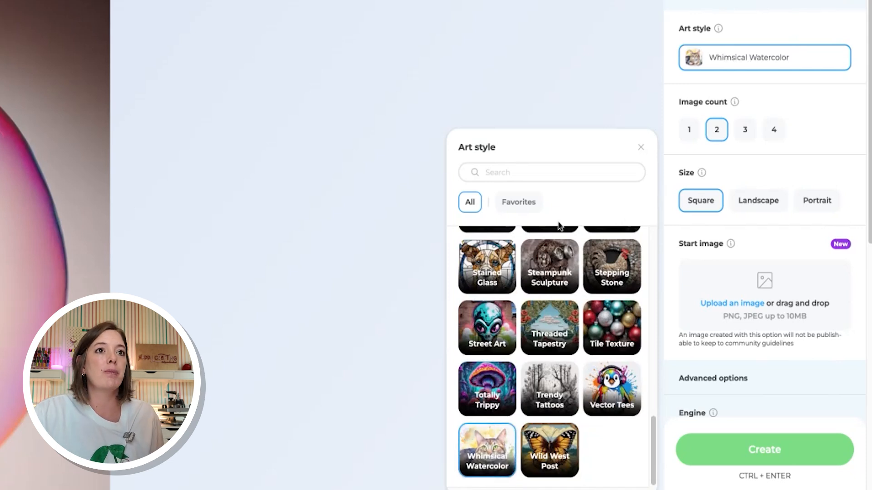
left_click(641, 148)
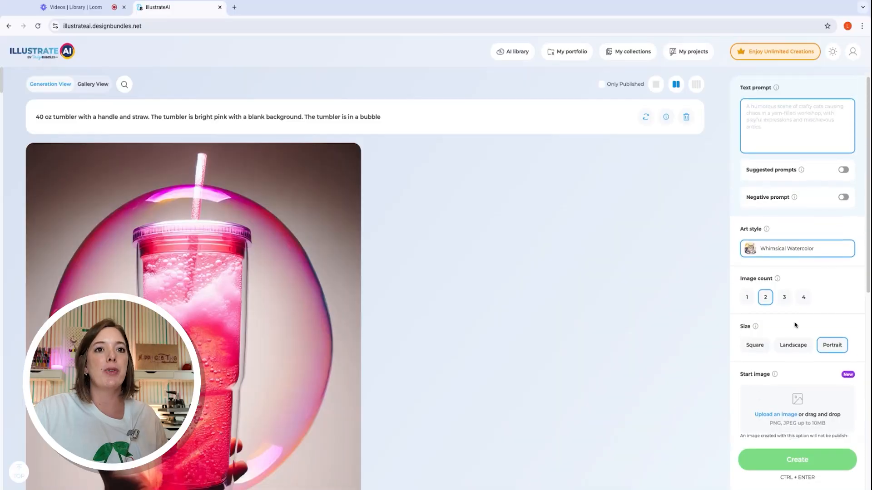
scroll(821, 284, "down", 3)
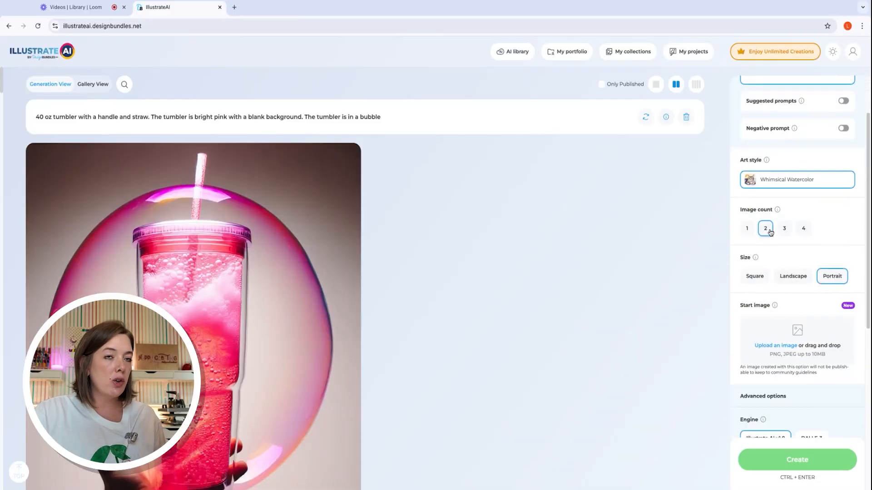
scroll(809, 241, "down", 5)
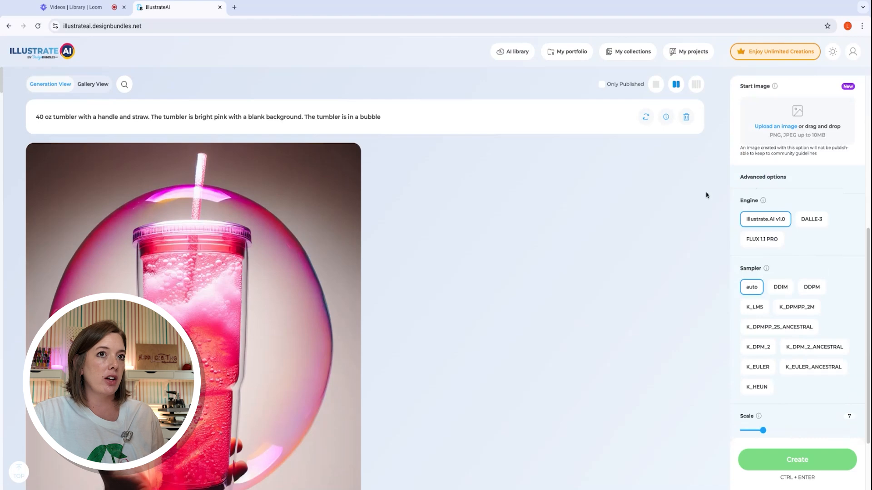
scroll(800, 288, "down", 2)
scroll(800, 287, "up", 10)
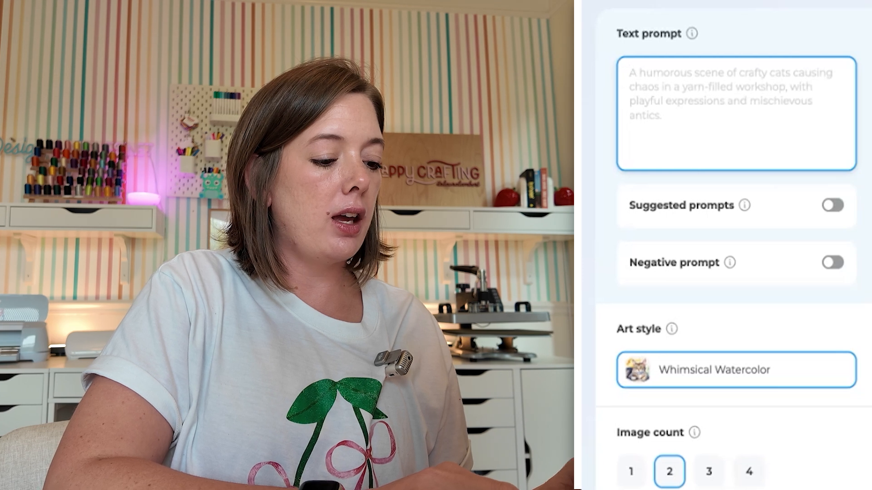
Start the text prompt with "a collage of western style and cowgirl elements in a watercolor style".
type("a collage of ")
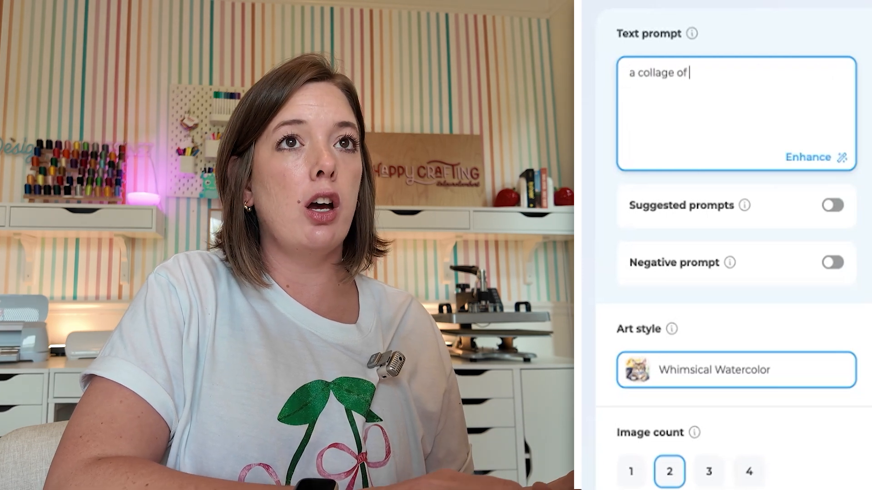
type("western style and cowgirl elements in a watercolor st")
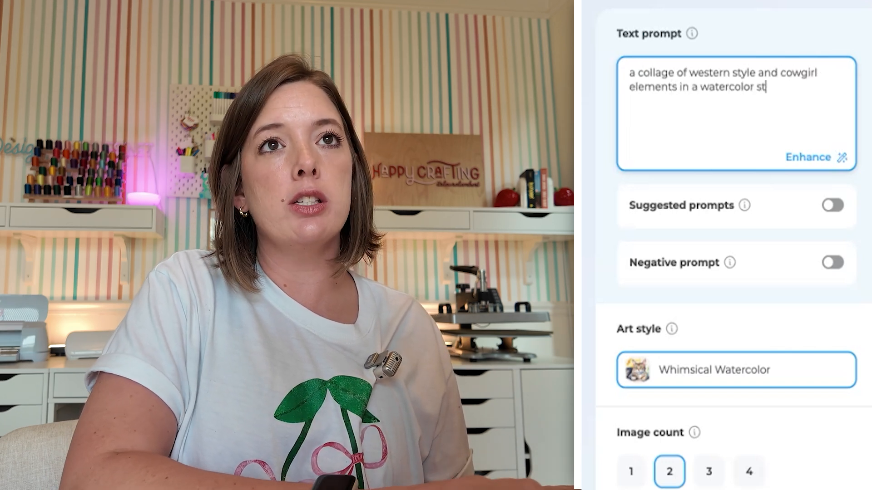
type("yle. Incclude i")
Extend the prompt with "Include items like a cowboy hat, a cow print bow, a cowgirl boot, a snake, a lasso, and others." and generate images.
key("BackSpace")
key("BackSpace")
key("BackSpace")
key("BackSpace")
key("BackSpace")
key("BackSpace")
key("BackSpace")
type("lude items ")
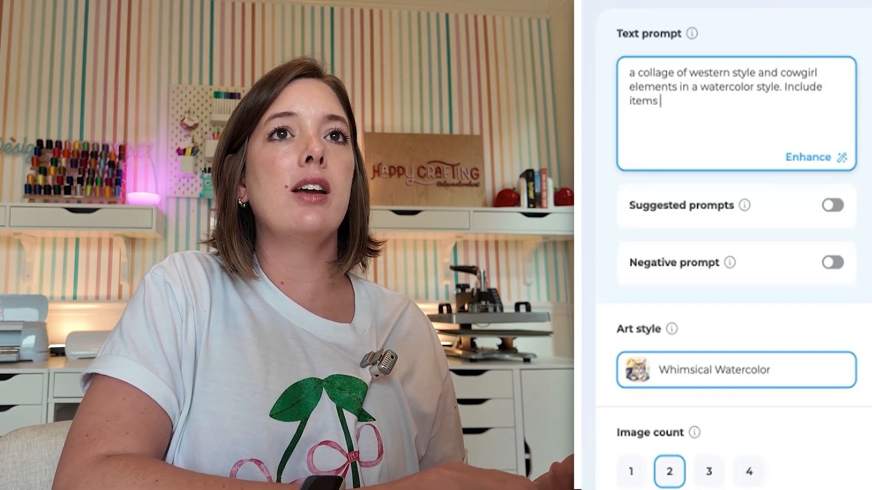
type("like a ")
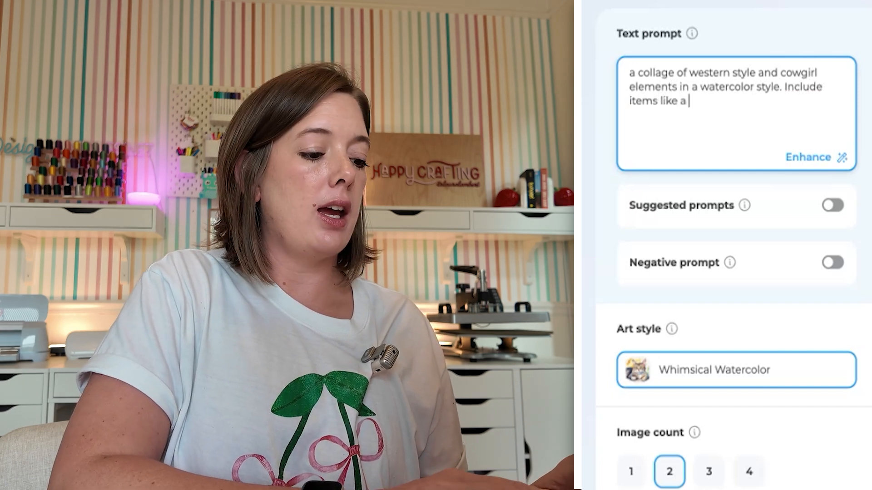
type("coboy")
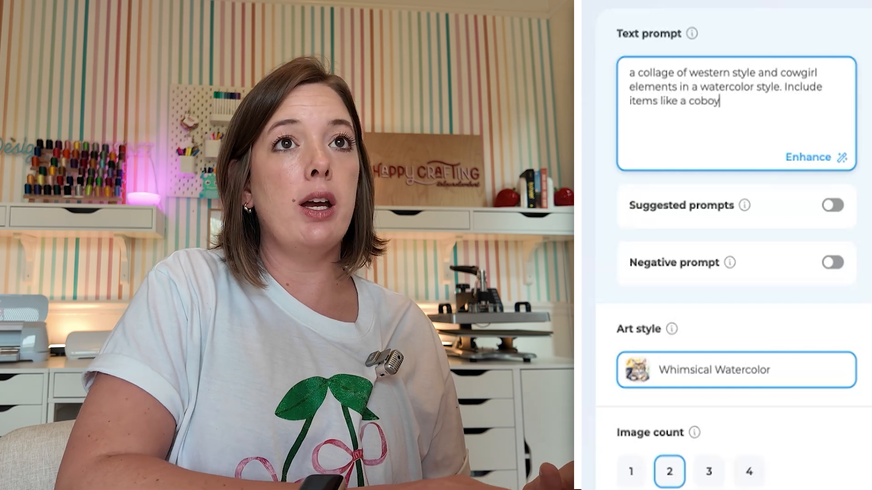
type("boy hat, a cow")
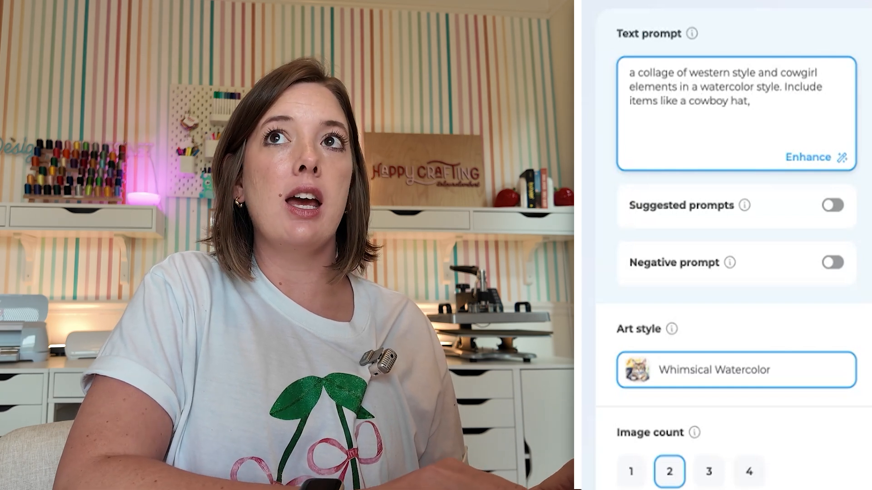
type(" print bow, a cowgirl boot, a snake, a lasso, and others.")
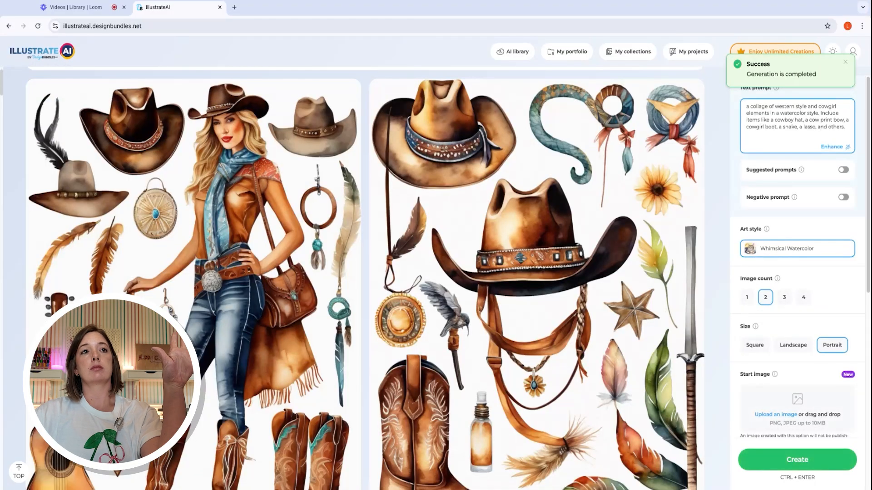
Examine the Whimsical Watercolor western images generated from the successive prompt versions.
scroll(363, 273, "down", 7)
scroll(364, 273, "up", 7)
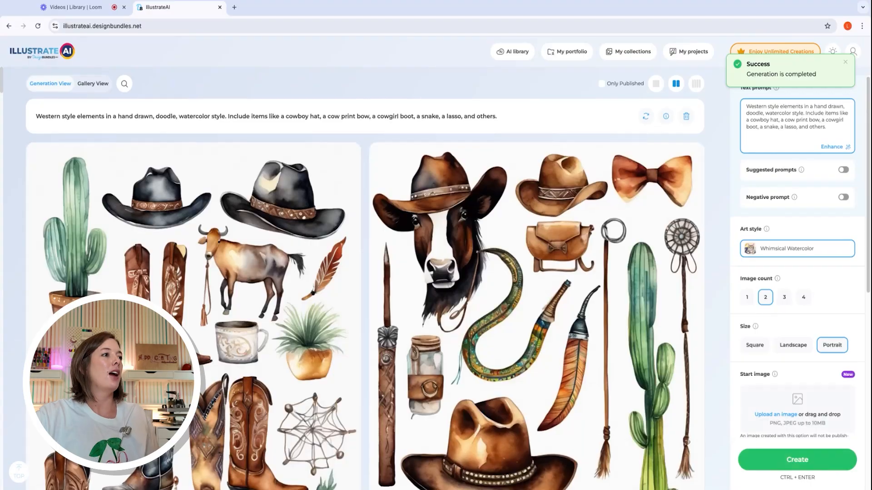
scroll(364, 273, "down", 3)
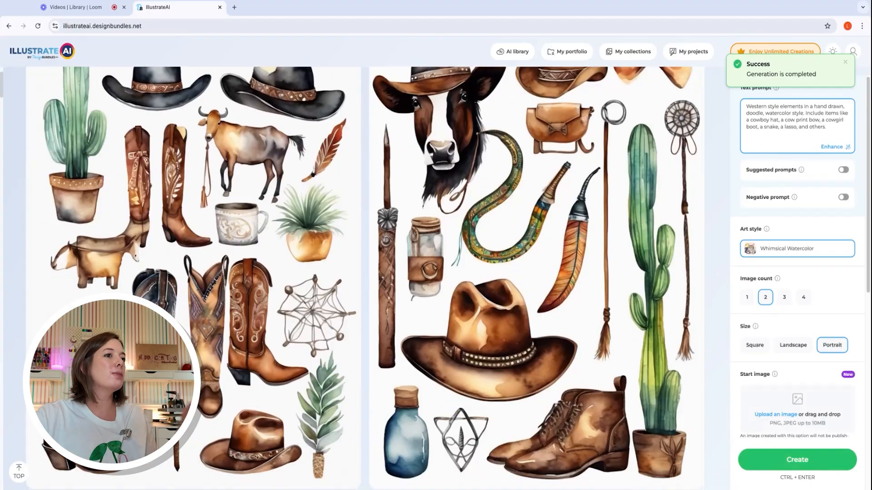
scroll(363, 264, "up", 3)
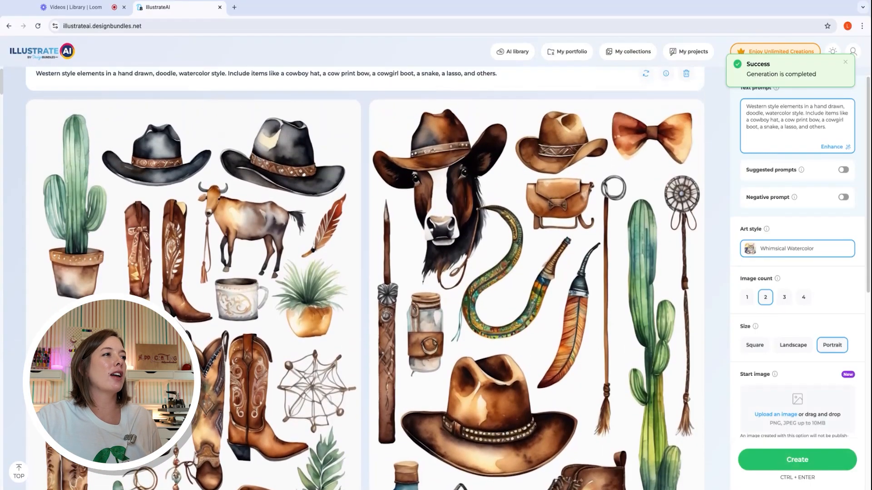
scroll(363, 272, "down", 3)
scroll(793, 158, "up", 4)
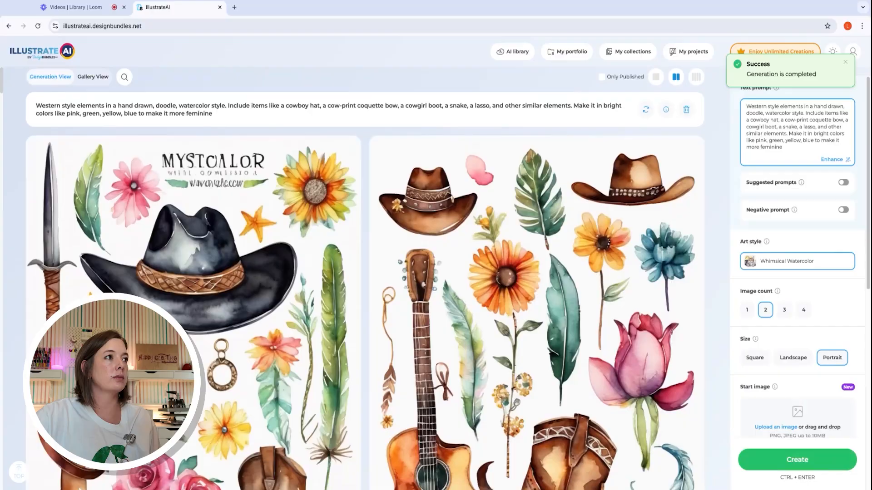
scroll(359, 277, "down", 1)
scroll(358, 277, "down", 2)
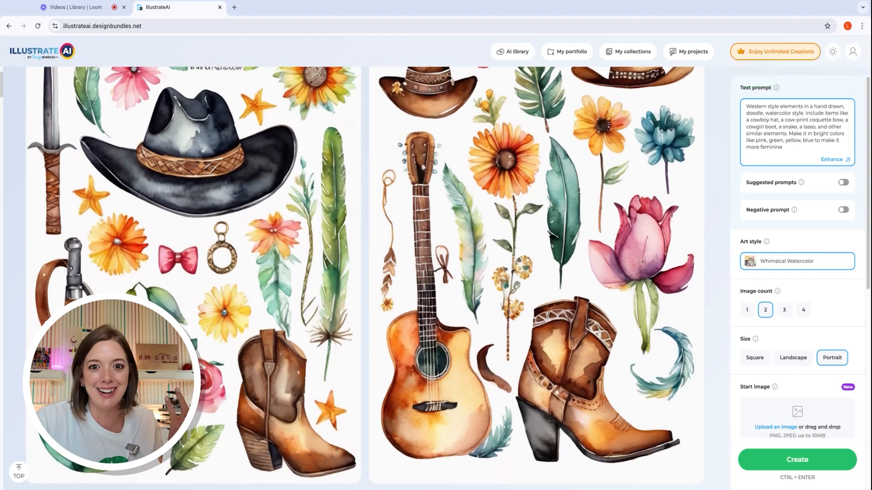
scroll(363, 277, "up", 1)
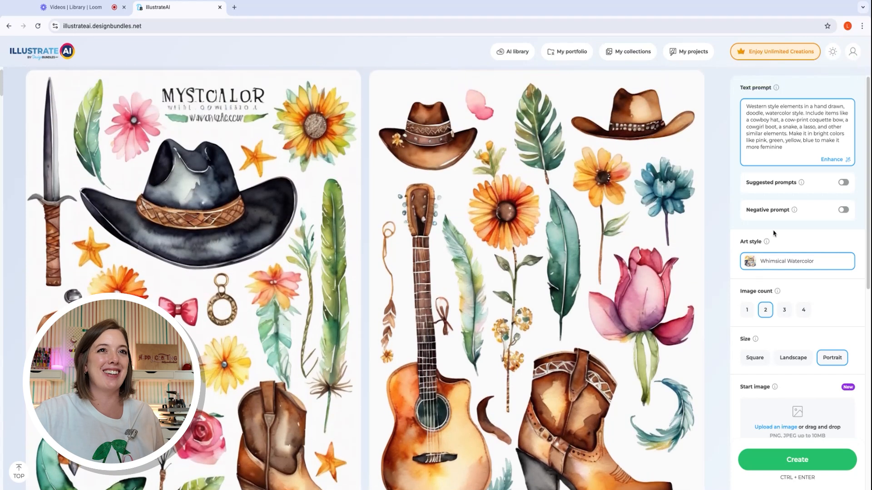
Switch the engine to DALLE-3, generate a portrait image from the bright, feminine western prompt, and inspect the artwork.
scroll(789, 264, "down", 5)
scroll(771, 236, "up", 2)
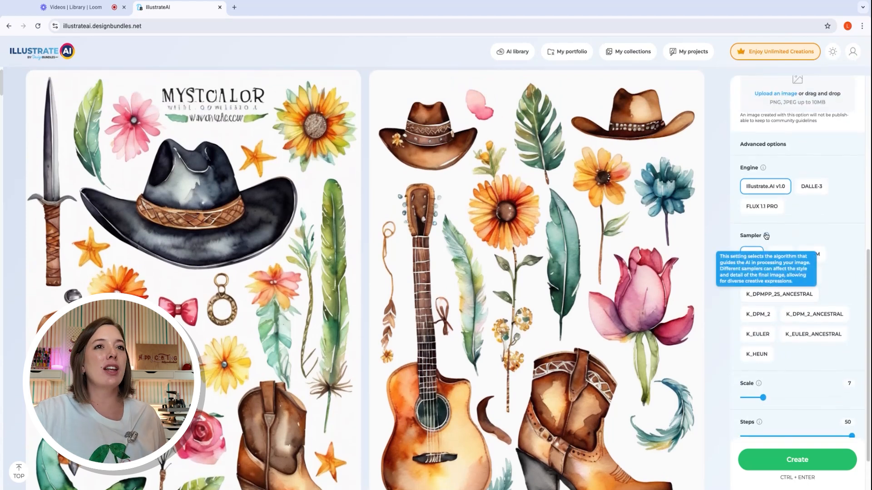
scroll(804, 191, "up", 5)
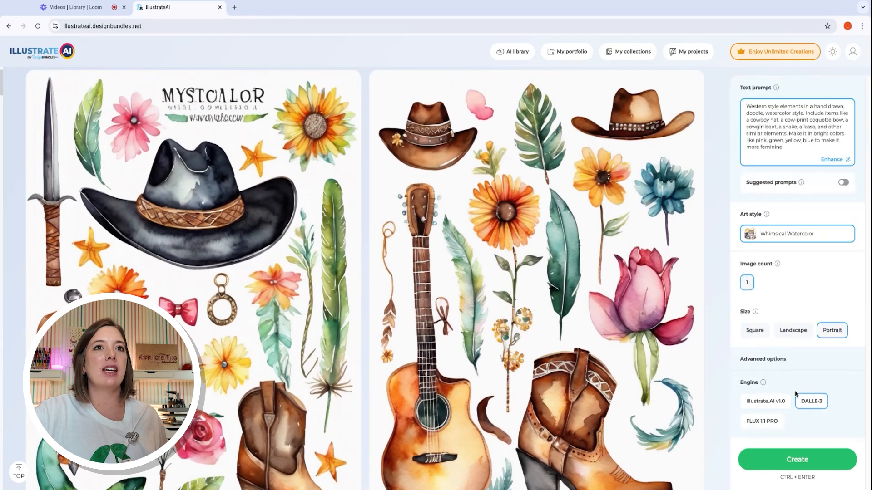
left_click(806, 459)
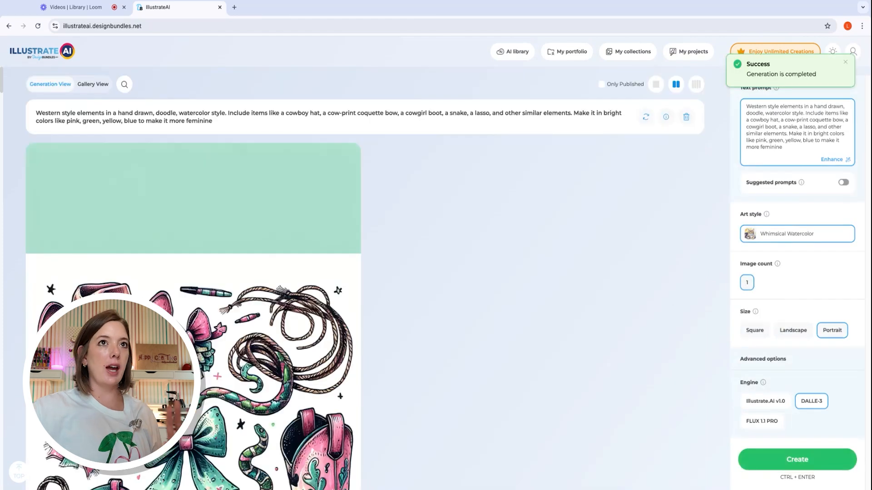
scroll(479, 295, "down", 4)
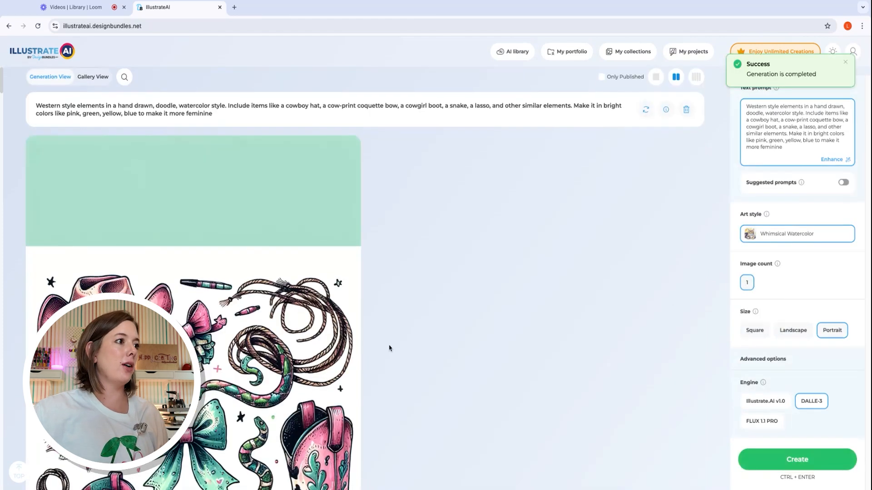
scroll(478, 296, "down", 1)
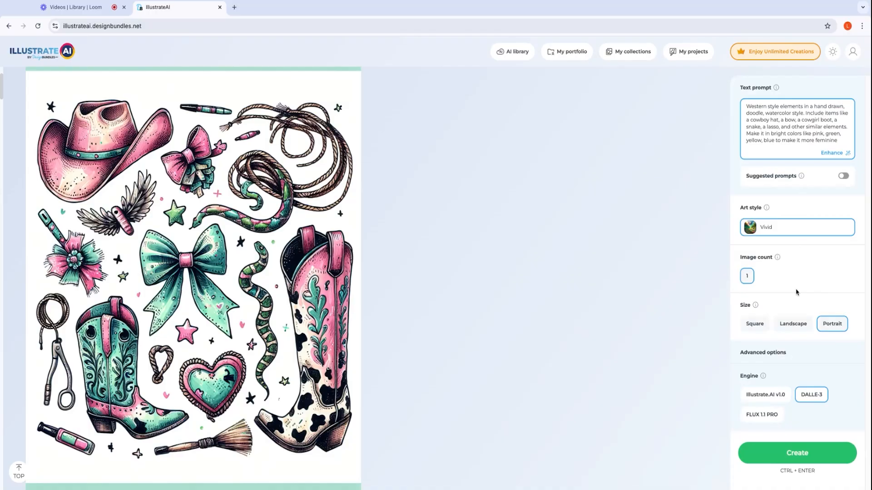
Simplify the coquette bow in the prompt to "a bow", set the art style to Vivid, and generate new DALLE-3 images.
left_click(798, 452)
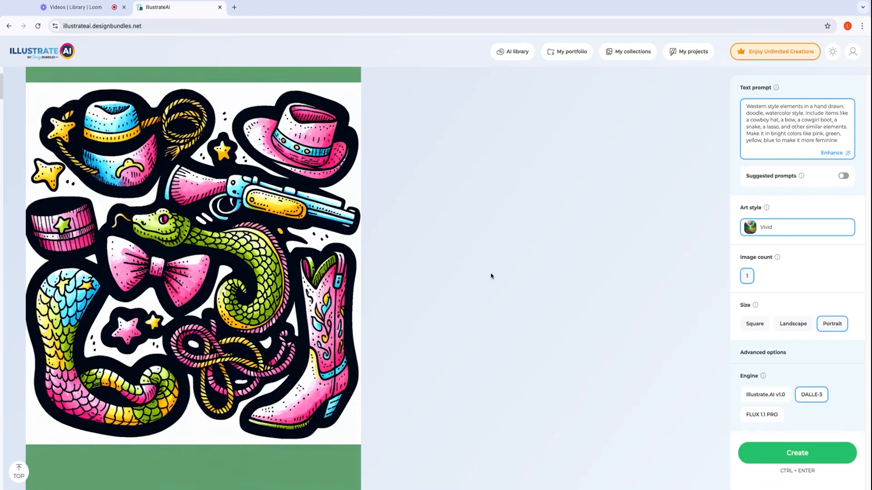
scroll(490, 276, "up", 1)
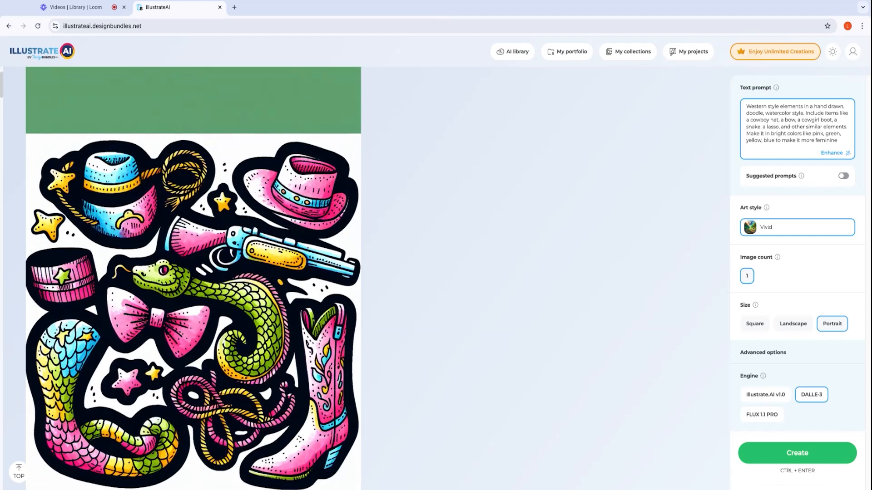
left_click(797, 447)
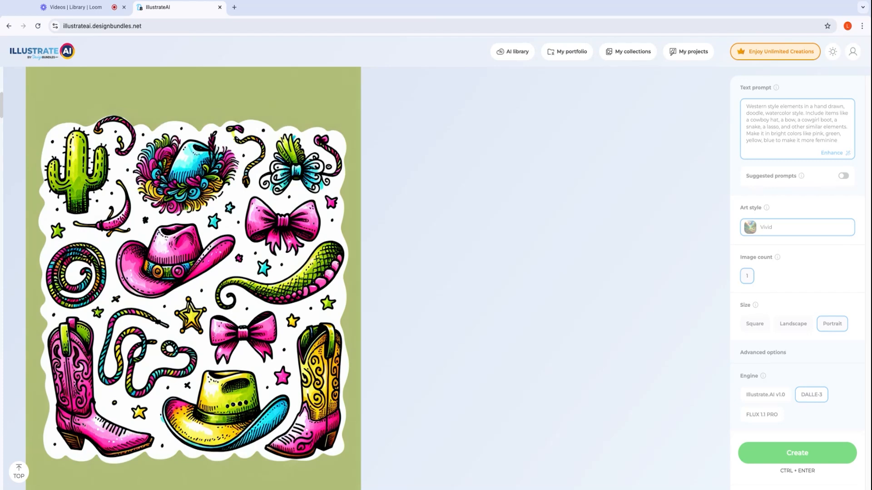
scroll(193, 272, "up", 4)
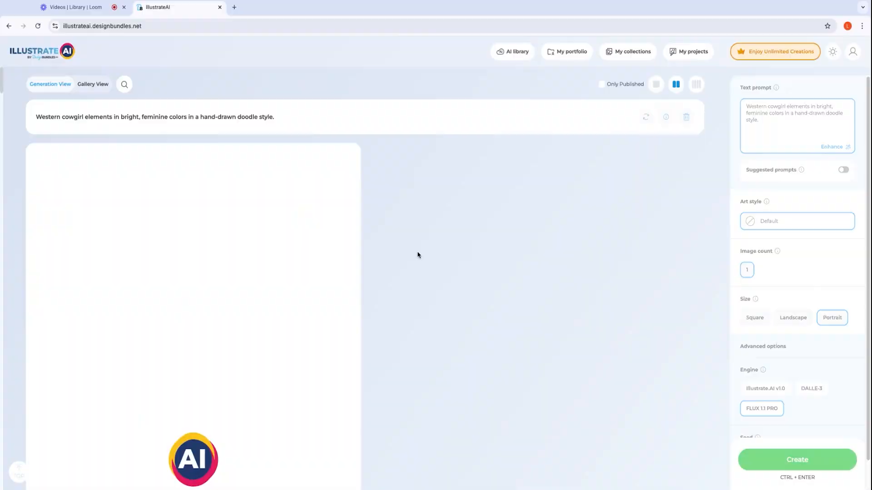
Examine the FLUX 1.1 PRO images generated from the hand-drawn doodle western cowgirl prompts.
scroll(418, 255, "down", 2)
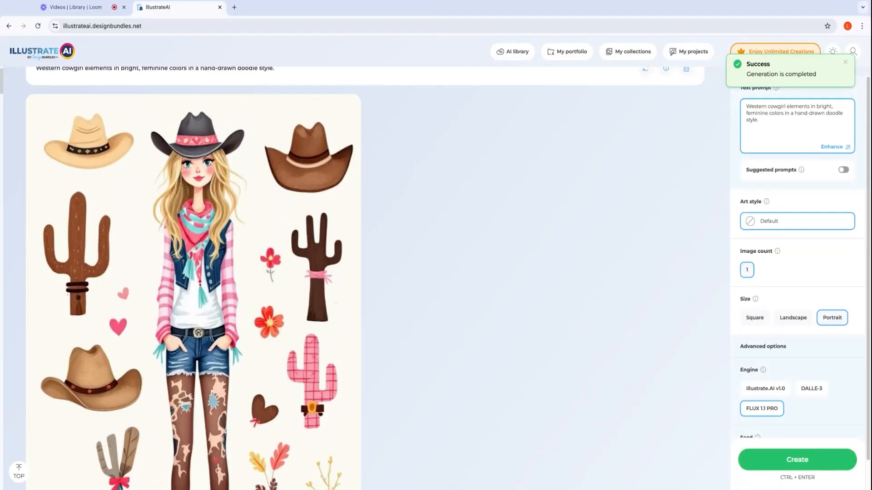
scroll(193, 278, "down", 2)
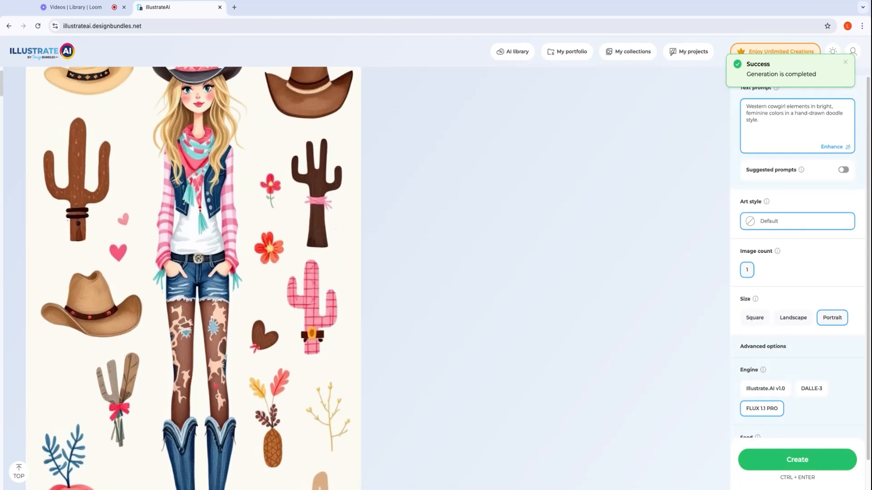
scroll(194, 278, "up", 3)
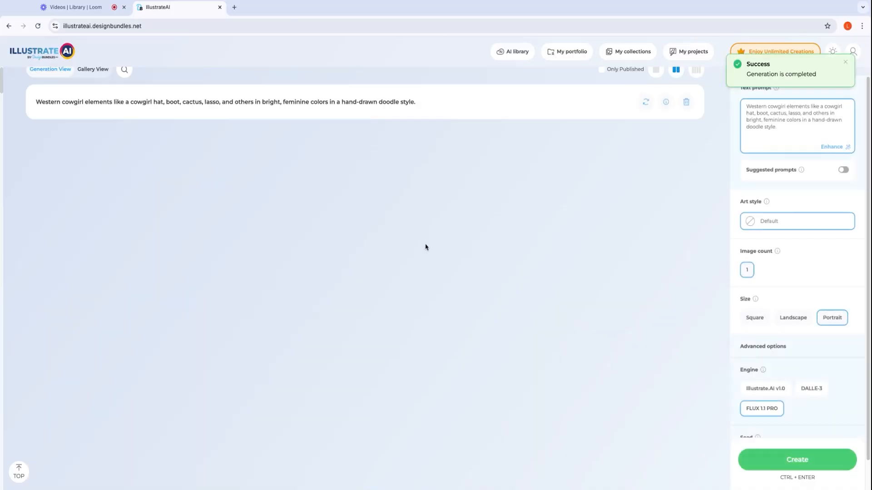
scroll(426, 247, "down", 3)
scroll(426, 247, "down", 2)
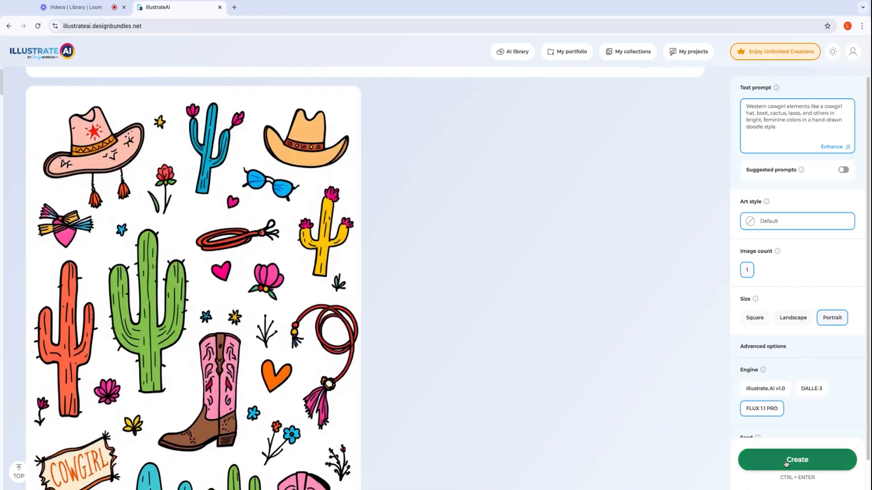
Generate a portrait FLUX 1.1 PRO image from the hand-drawn doodle cowgirl prompt with the Default art style, and compare it with the DALLE-3 artwork.
left_click(786, 463)
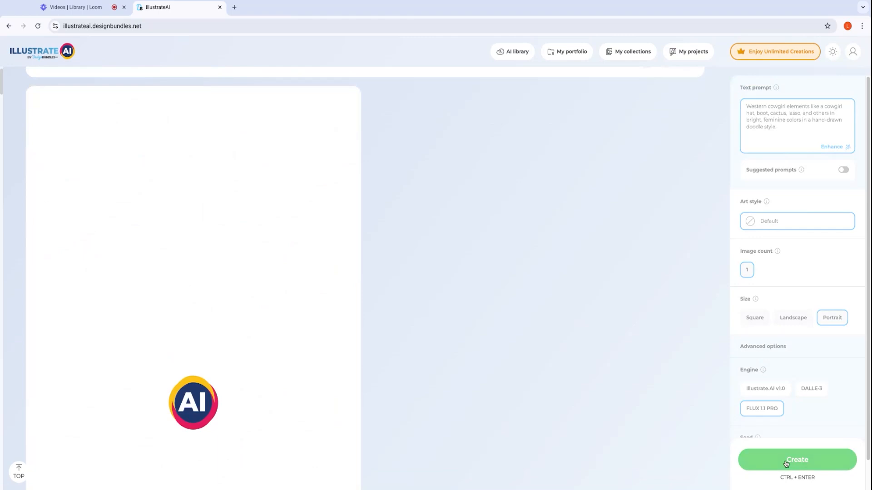
scroll(502, 355, "down", 17)
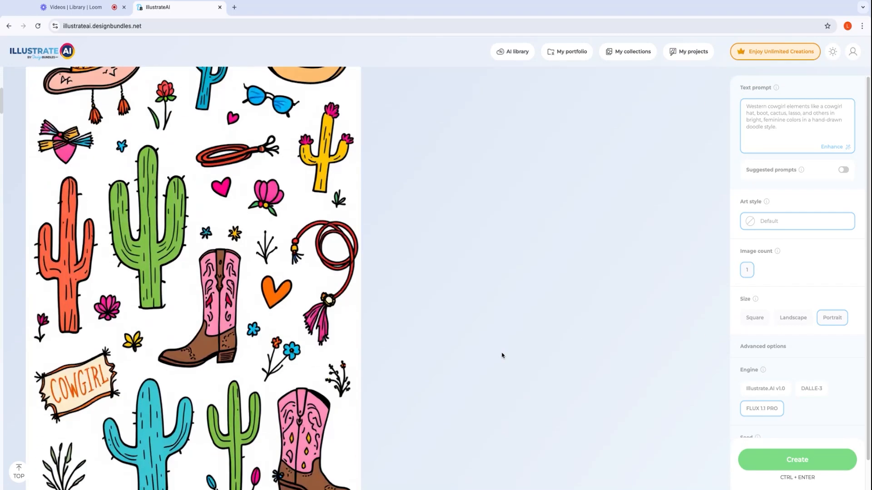
scroll(502, 356, "down", 1)
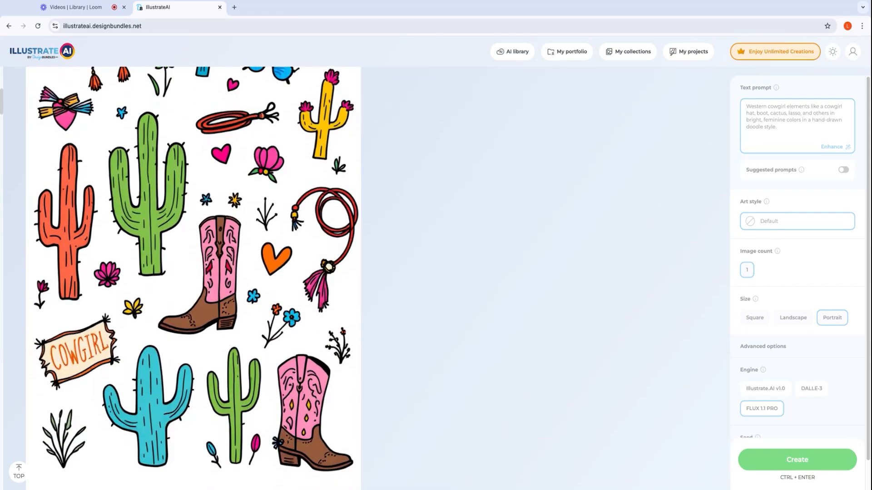
scroll(502, 355, "up", 5)
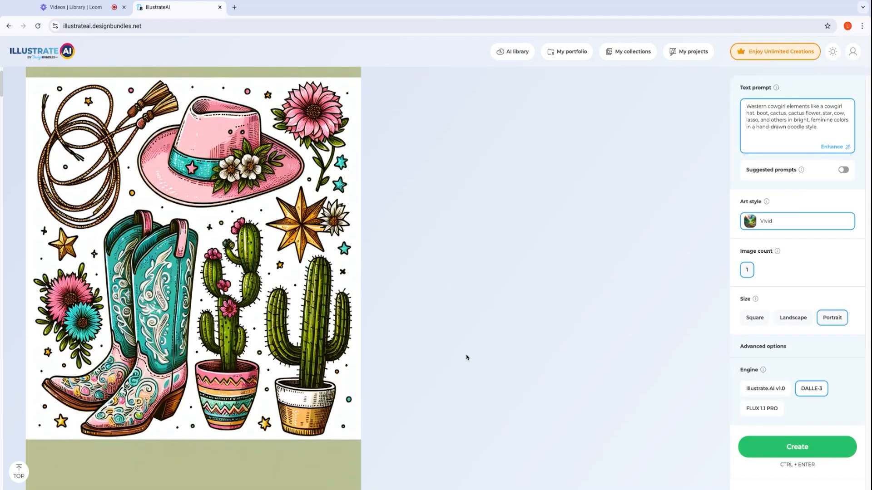
scroll(182, 340, "down", 3)
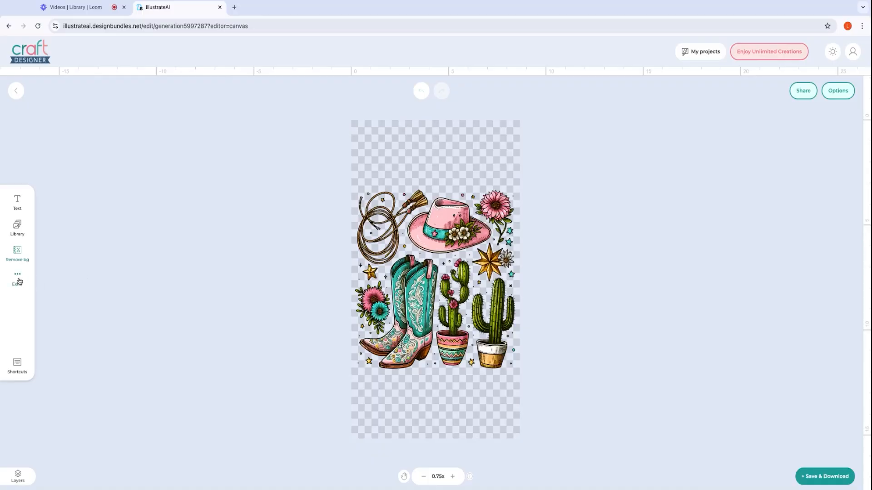
Examine the extra editing tools for the background-free western collage, including Eraser, Sticker maker, Magic Fill, Mask and Magic extend.
left_click(18, 278)
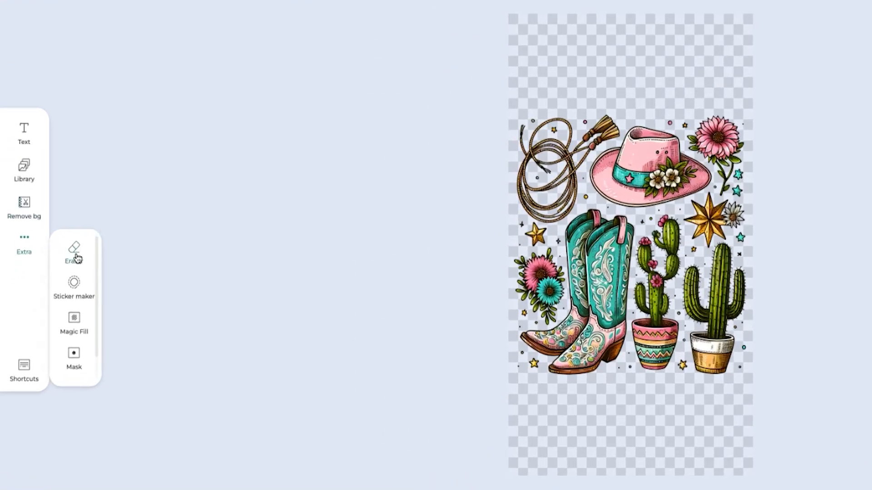
left_click(75, 257)
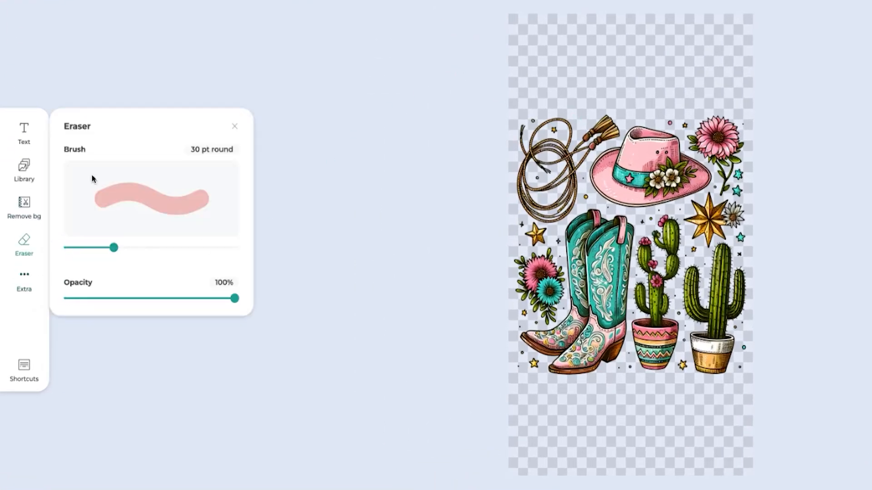
left_click(26, 249)
left_click(24, 245)
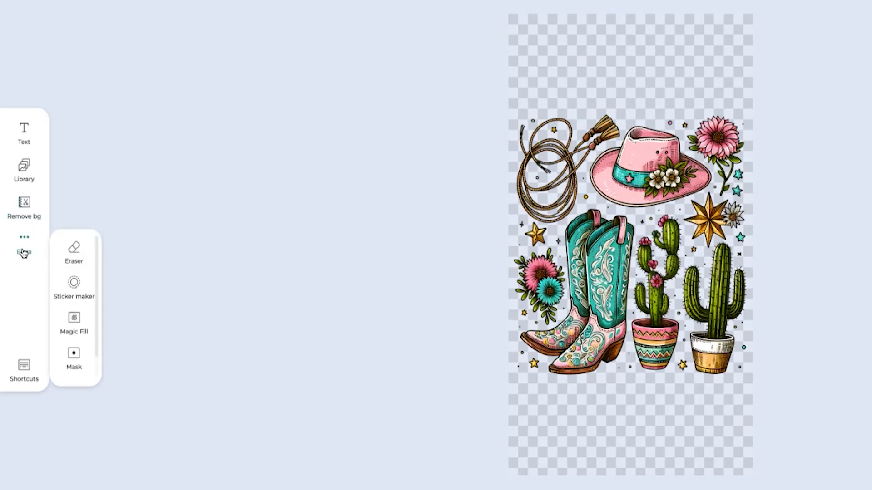
scroll(67, 304, "down", 1)
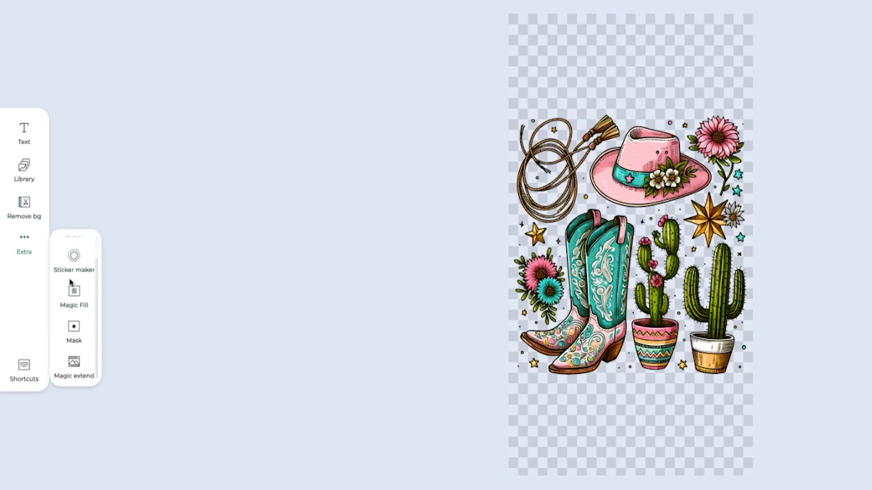
left_click(77, 300)
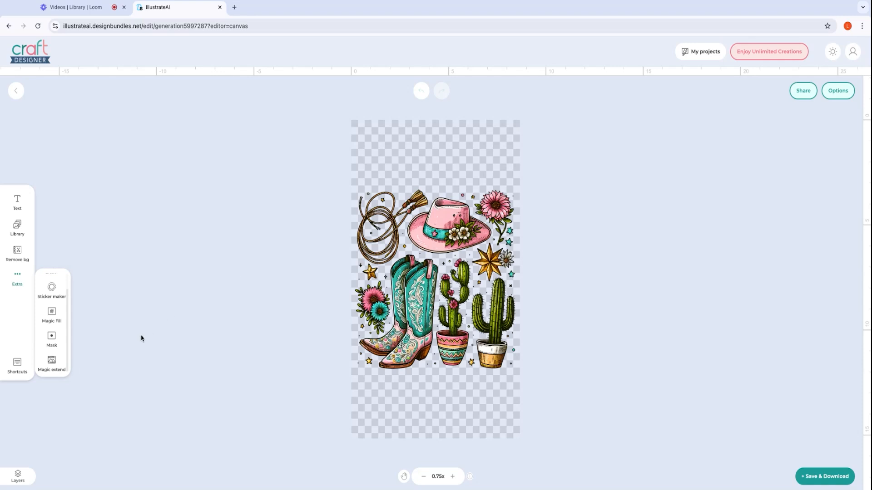
In the download options, title the PNG collage "DTF background" and set its width to 2857.
left_click(809, 469)
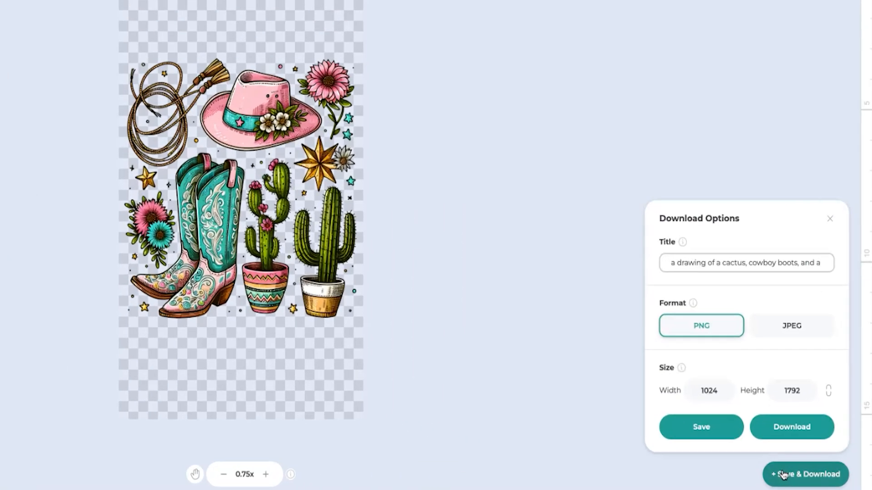
triple_click(782, 331)
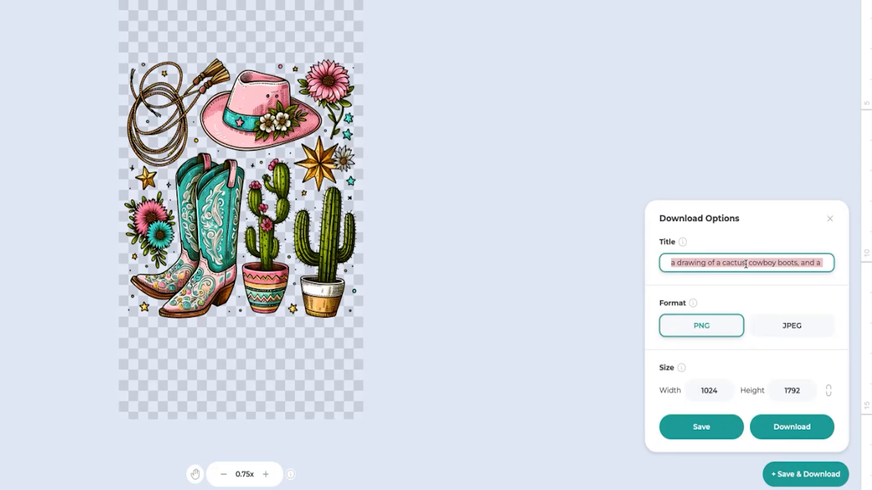
type("DTF background")
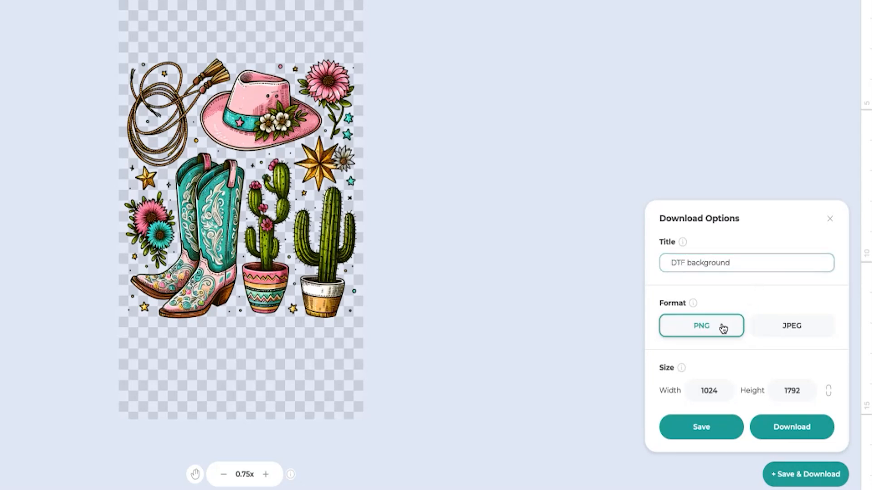
double_click(705, 393)
type("2857")
left_click(736, 362)
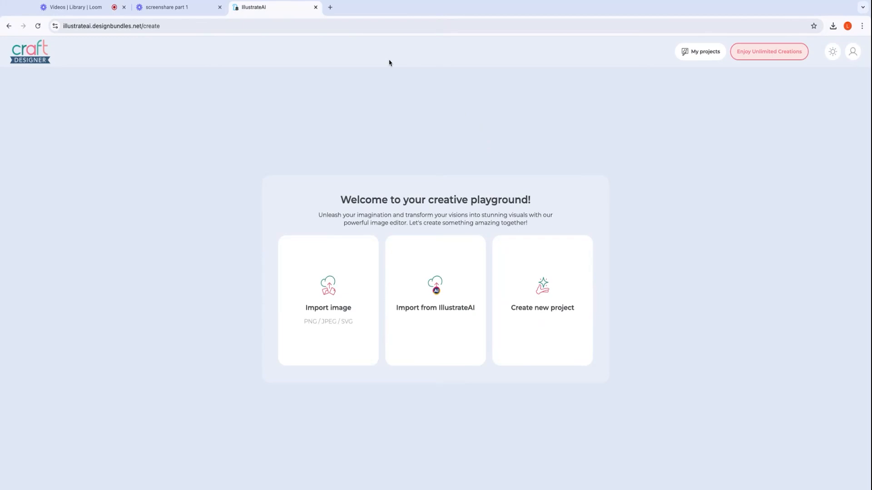
Import the black line-art version of the western collage as an image onto a new canvas.
left_click(345, 290)
key("Return")
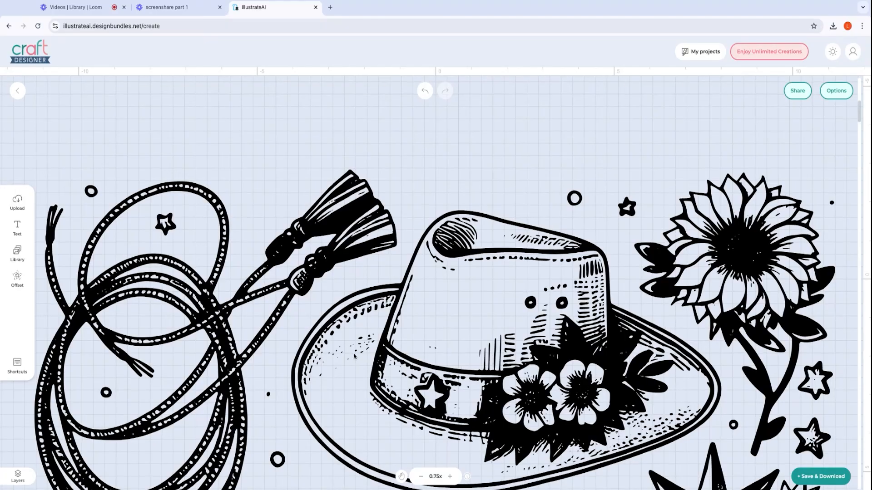
scroll(355, 358, "up", 1)
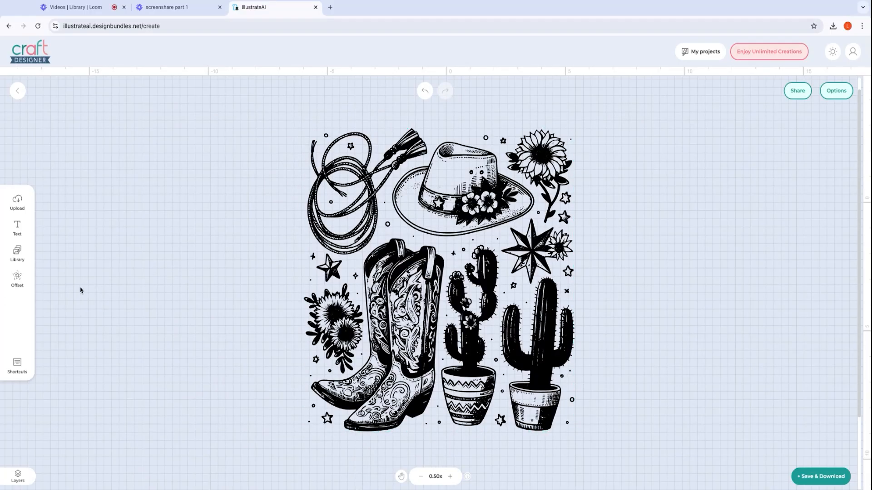
Browse the font samples and add a text object in a chunky retro font to the western design.
left_click(17, 229)
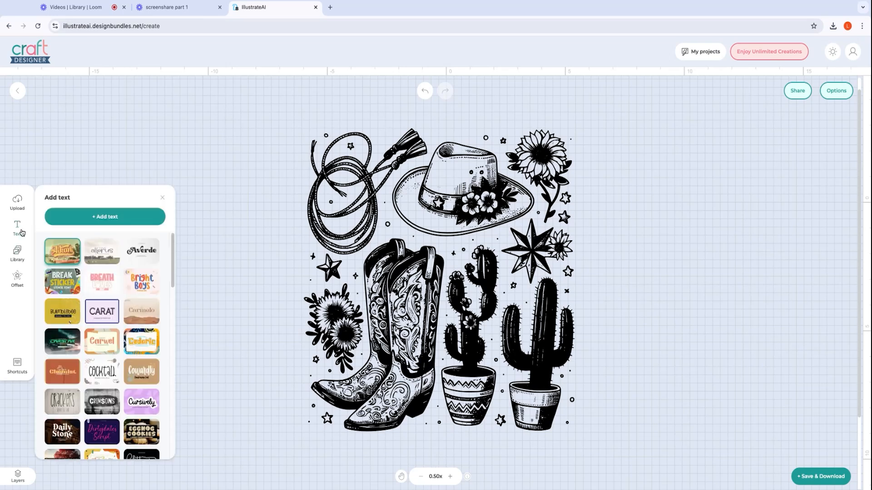
scroll(172, 260, "down", 15)
scroll(172, 261, "down", 3)
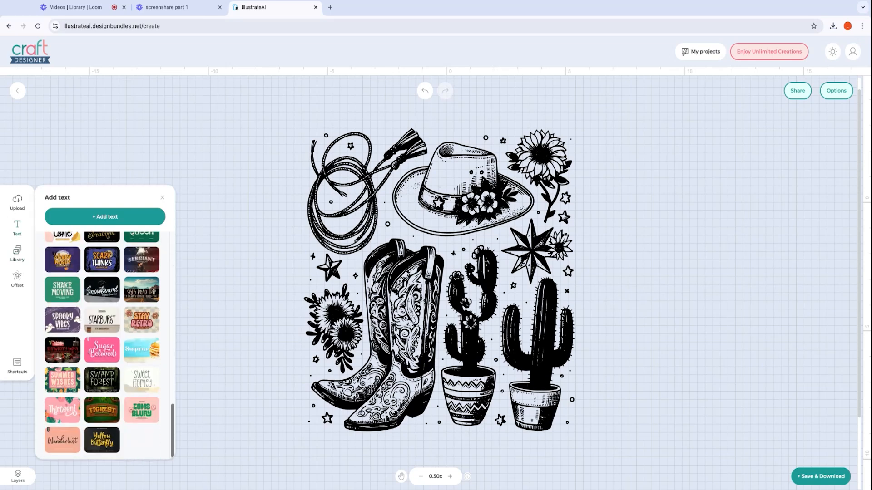
scroll(105, 345, "up", 10)
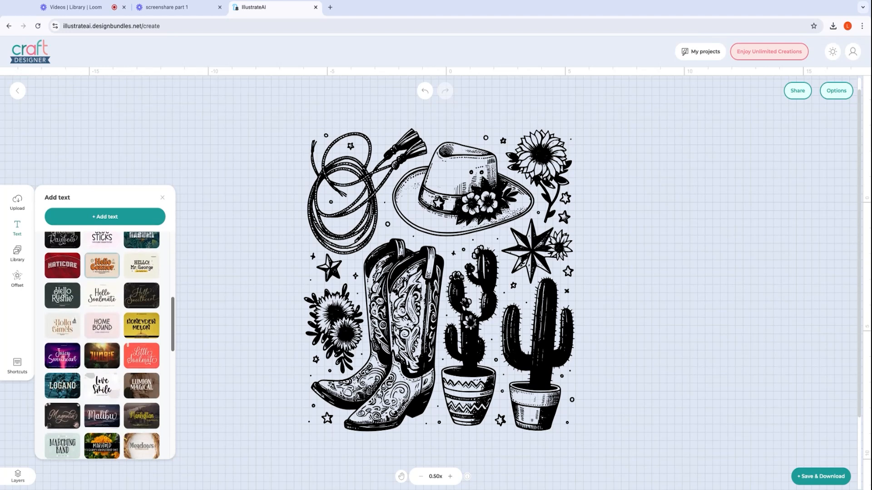
scroll(104, 345, "down", 1)
scroll(105, 345, "down", 10)
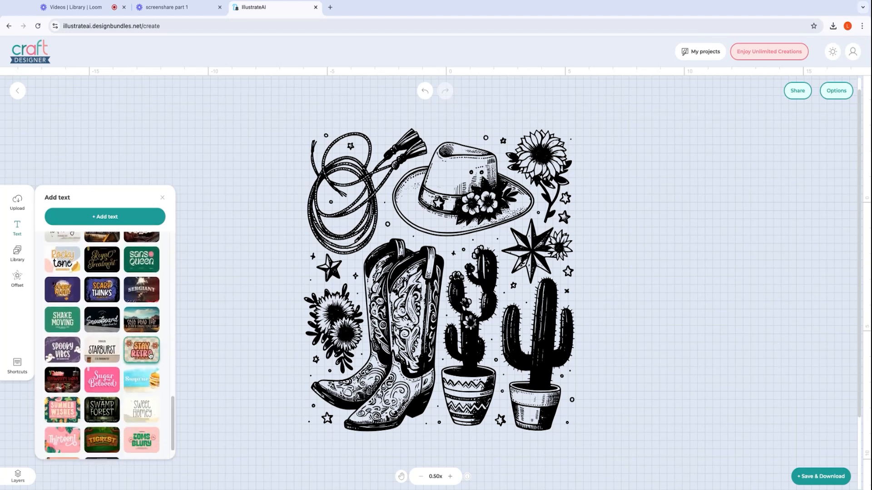
scroll(145, 359, "down", 1)
left_click(141, 227)
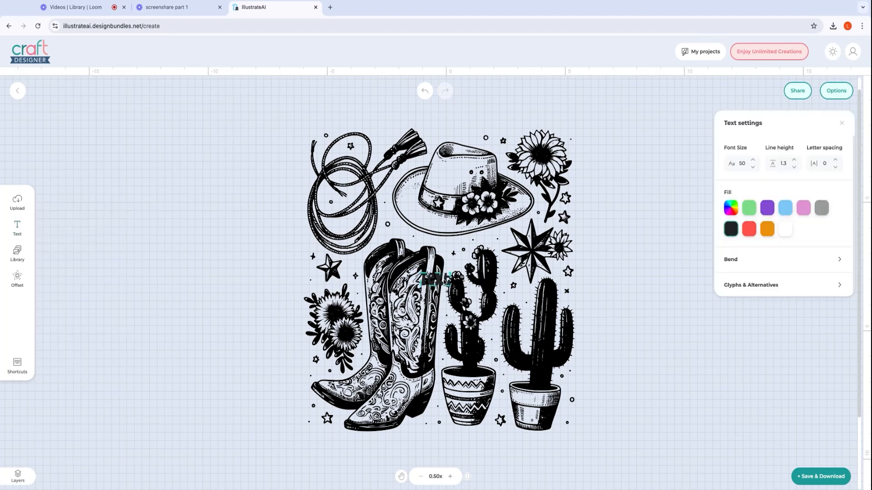
Reword the text as HOWDY at font size 284 across the design's middle, and bend it with a curvature of 20.
double_click(440, 282)
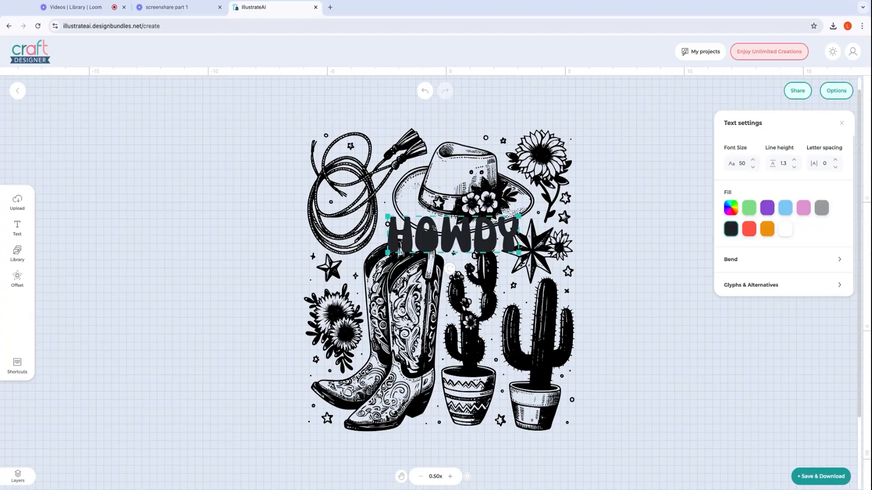
left_click_drag(435, 228, 572, 301)
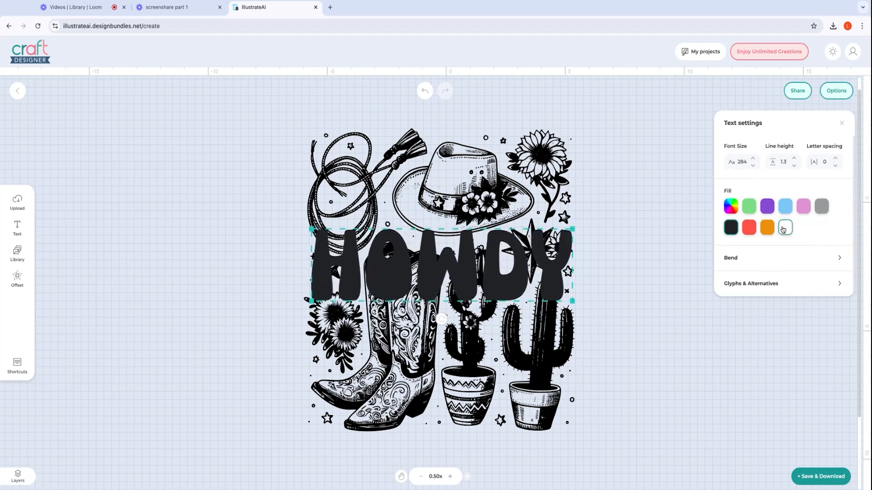
left_click(780, 259)
left_click_drag(782, 282, 795, 289)
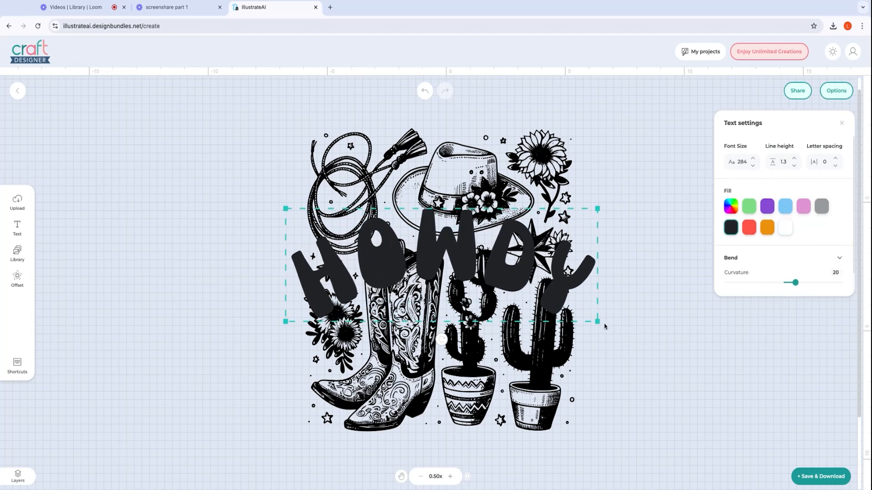
Fill the curved HOWDY text with white and centre it over the western artwork at font size 271.
left_click_drag(598, 322, 610, 326)
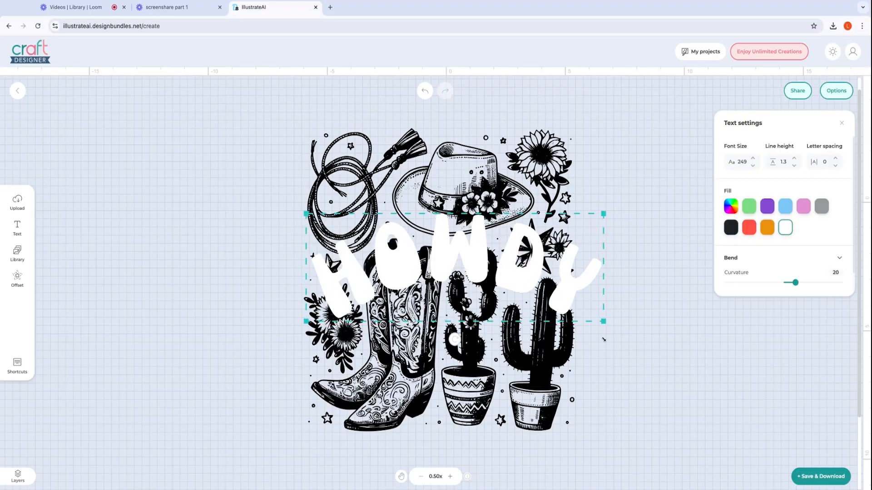
left_click_drag(584, 299, 574, 298)
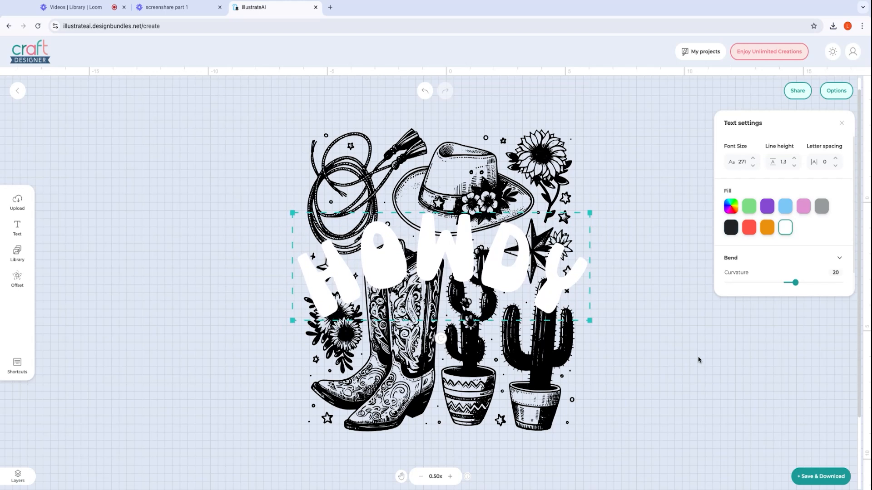
scroll(754, 245, "down", 1)
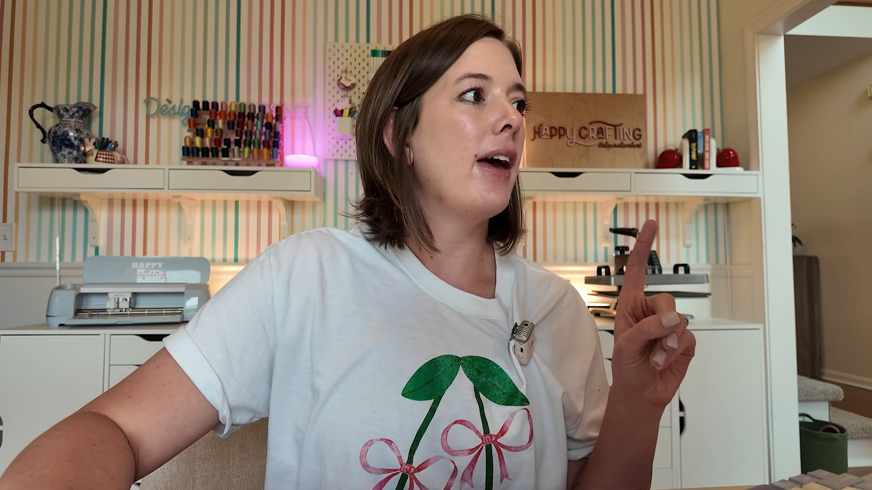